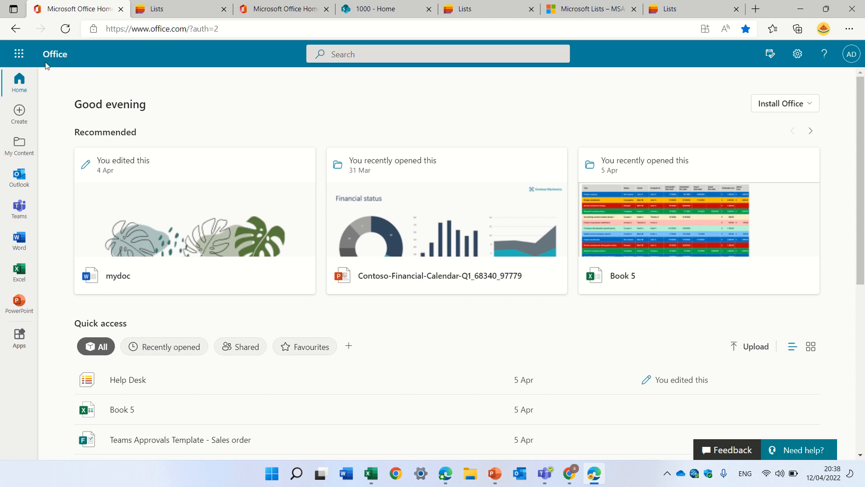
# - Open Microsoft Lists from the Office home page and start a new list, bringing up all the available templates
pyautogui.click(19, 53)
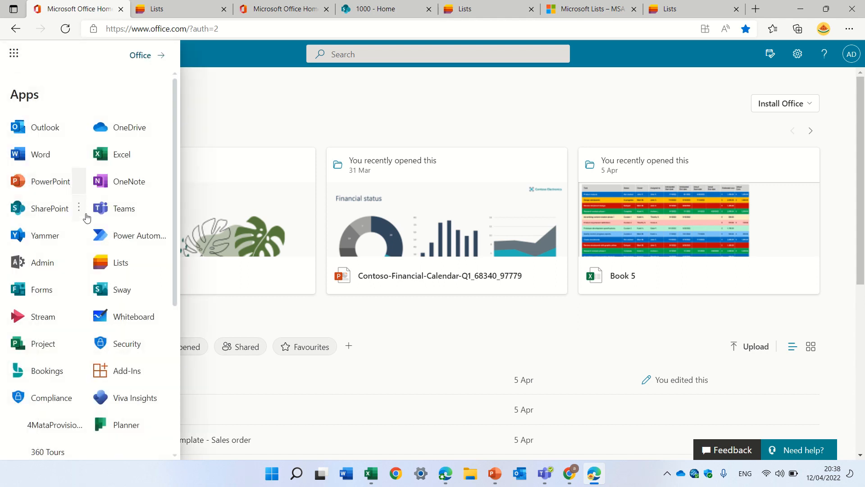
pyautogui.click(120, 265)
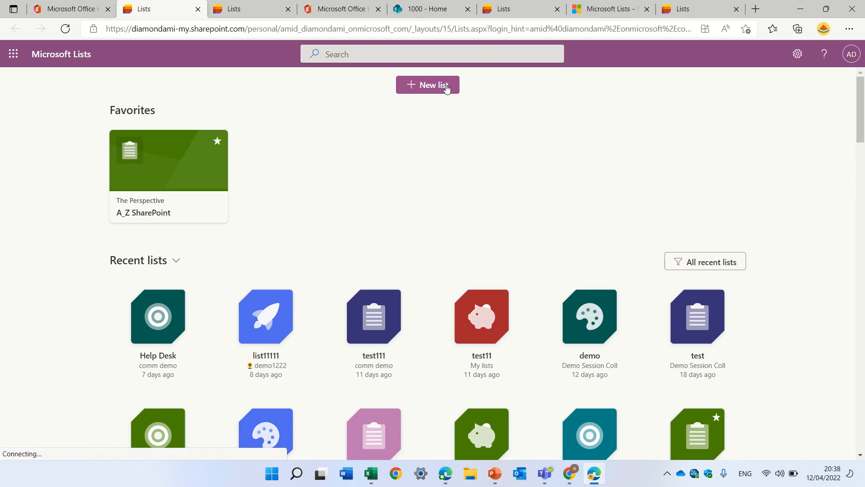
pyautogui.click(428, 86)
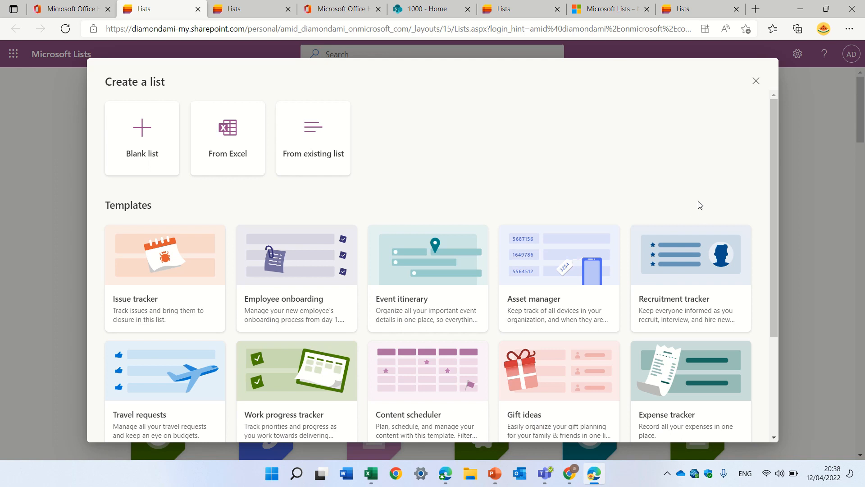
pyautogui.moveTo(775, 123); pyautogui.dragTo(774, 210)
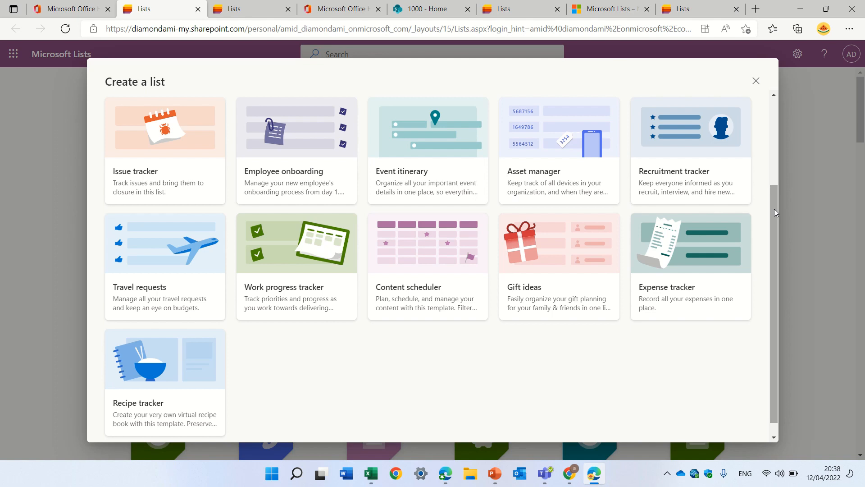
# - Preview the Gift ideas and Expense tracker list templates, checking the columns each one offers
pyautogui.click(545, 239)
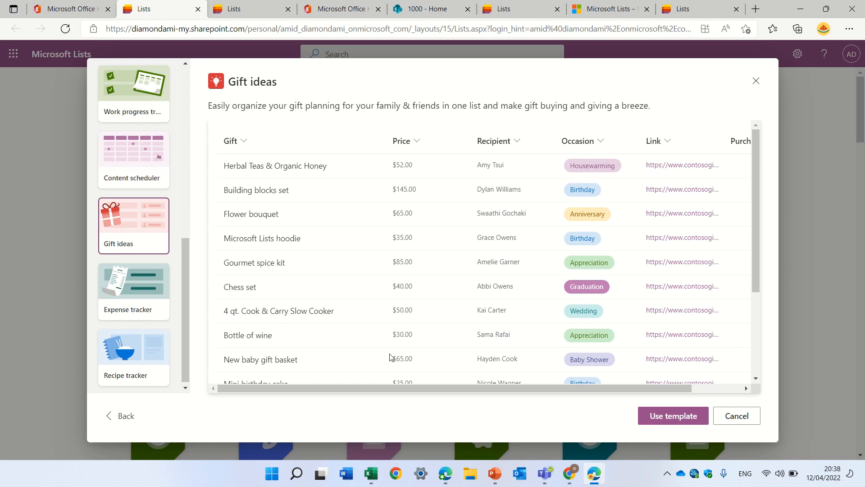
pyautogui.moveTo(502, 388); pyautogui.dragTo(614, 395)
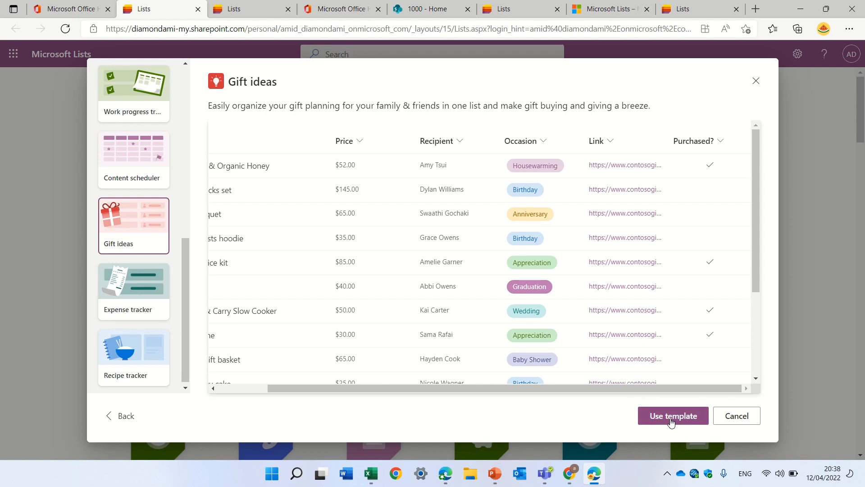
pyautogui.click(171, 285)
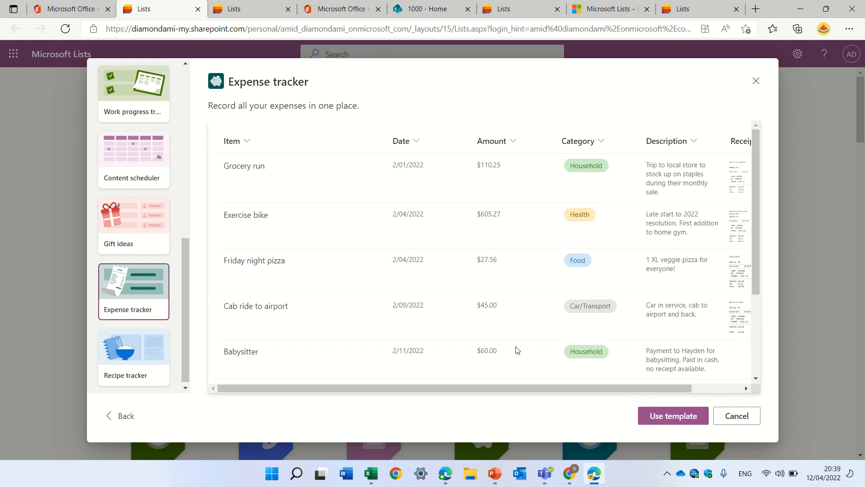
pyautogui.moveTo(519, 385); pyautogui.dragTo(361, 367)
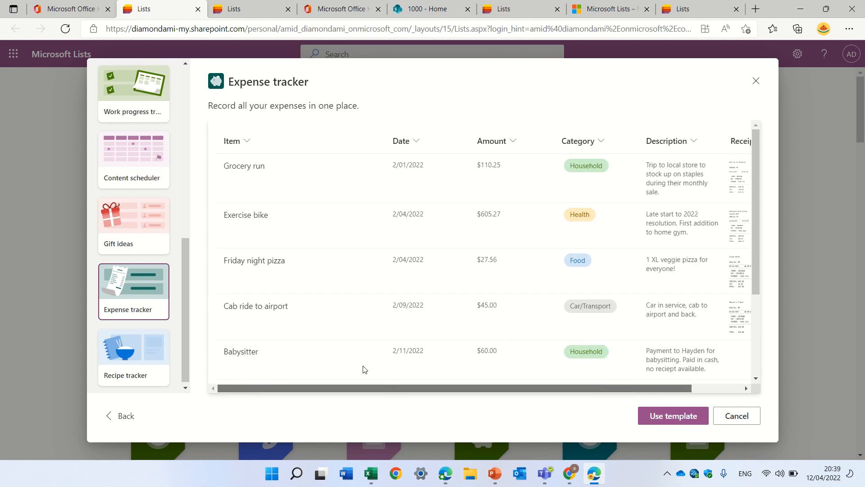
# - Create a list from the Recipe tracker template, keeping the name Recipe tracker and saving it to My lists
pyautogui.click(128, 343)
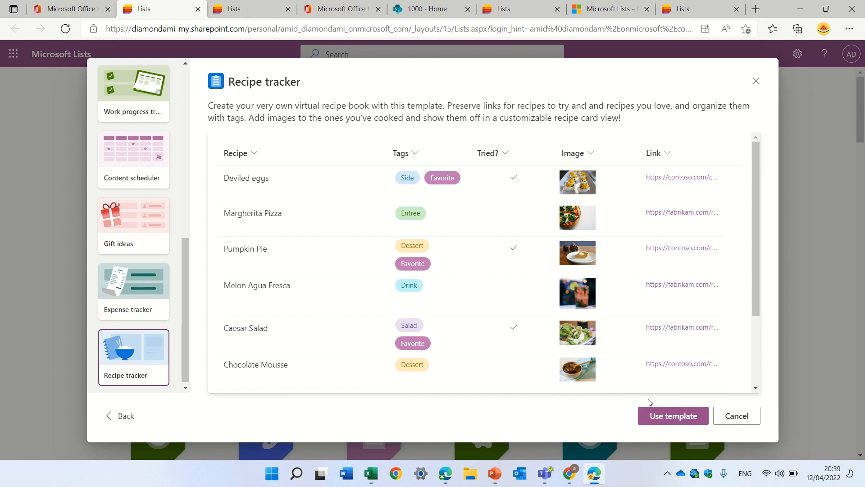
pyautogui.click(669, 415)
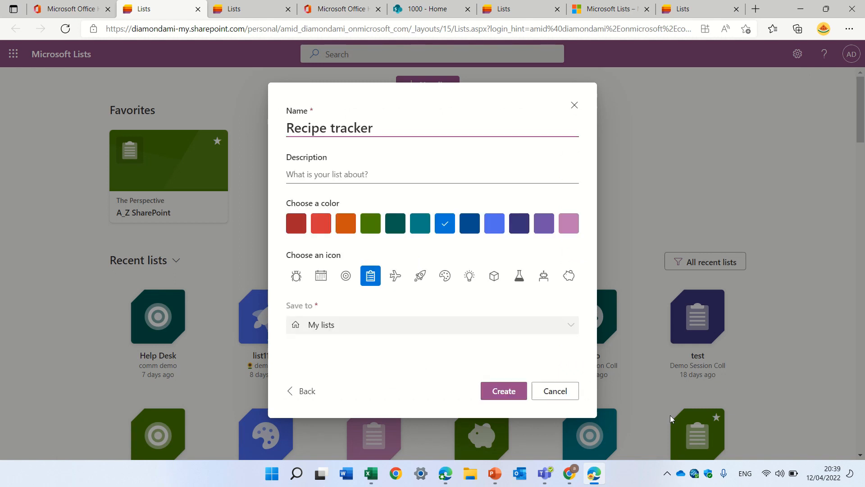
pyautogui.click(496, 389)
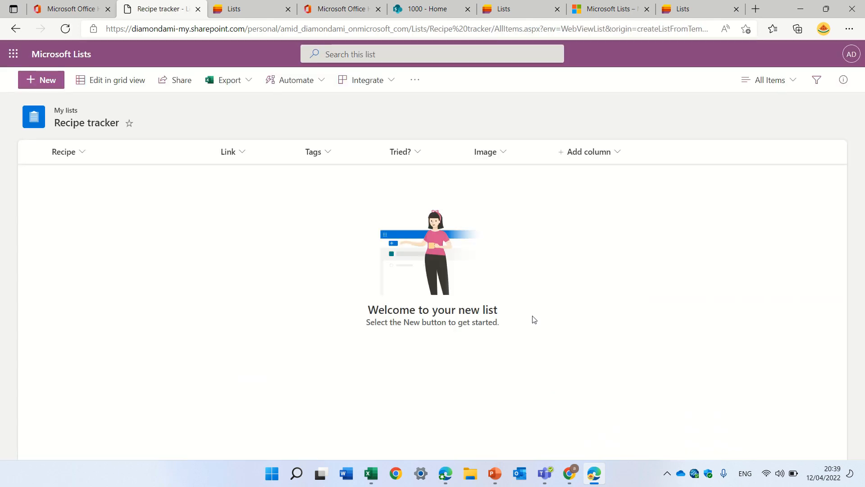
# - Switch the list to grid editing and add an item with the recipe name "name1"
pyautogui.click(127, 89)
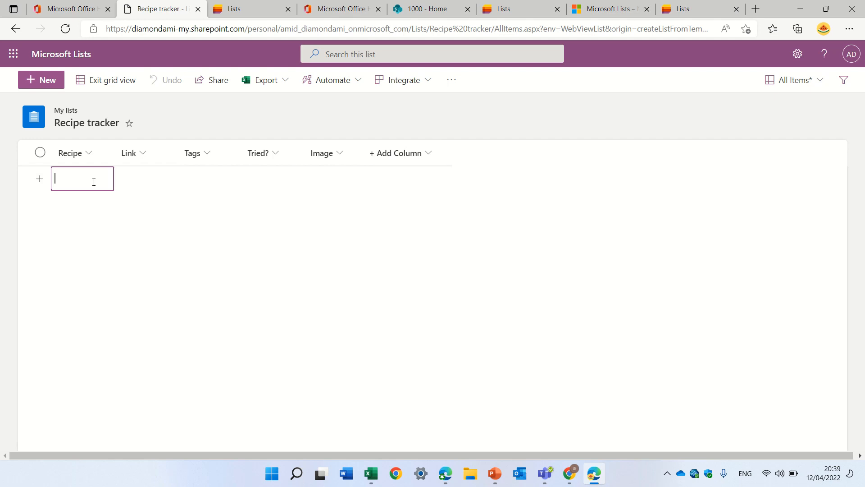
pyautogui.write('name1')
pyautogui.click(153, 187)
pyautogui.click(154, 183)
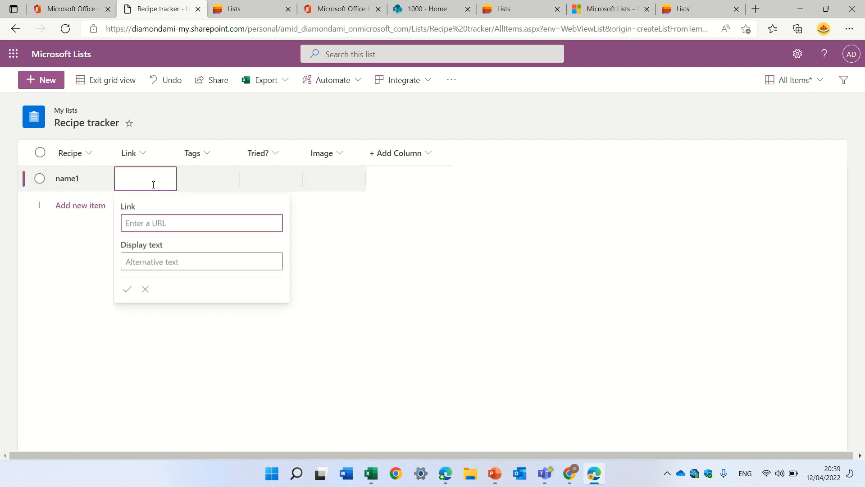
# - Tag the name1 item as Entree, mark it as tried, and leave grid editing
pyautogui.click(203, 182)
pyautogui.click(204, 184)
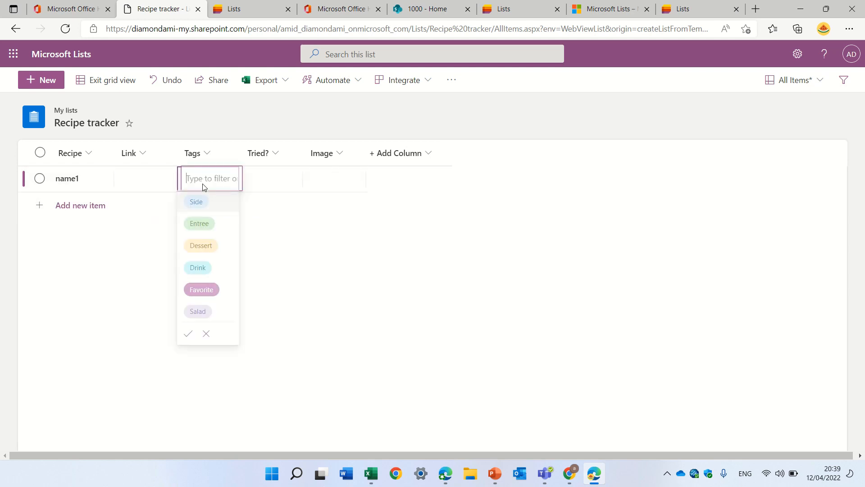
pyautogui.click(199, 227)
pyautogui.click(266, 182)
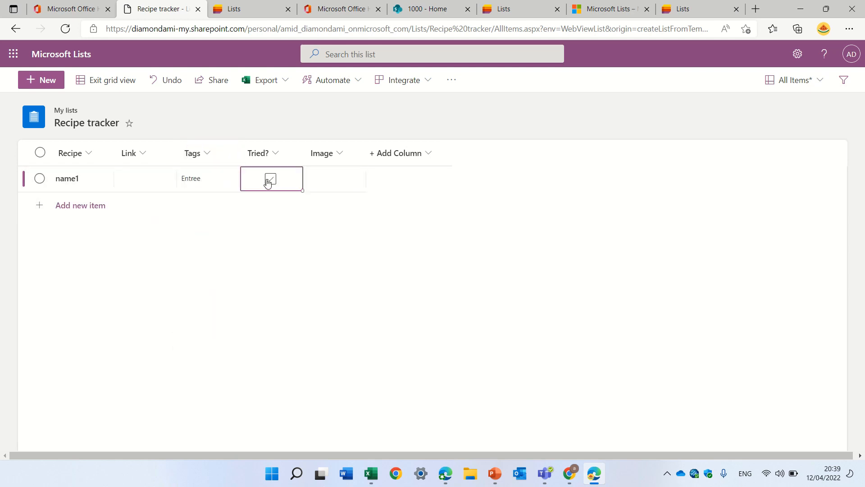
pyautogui.click(269, 180)
pyautogui.click(320, 187)
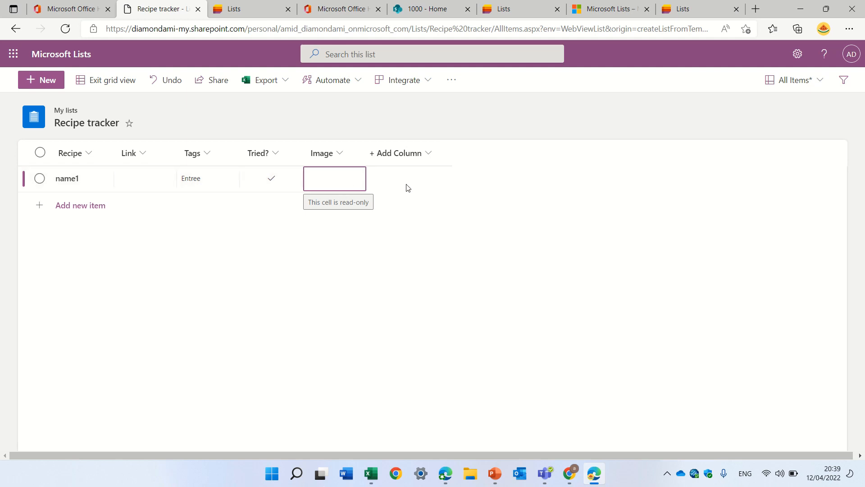
pyautogui.click(112, 82)
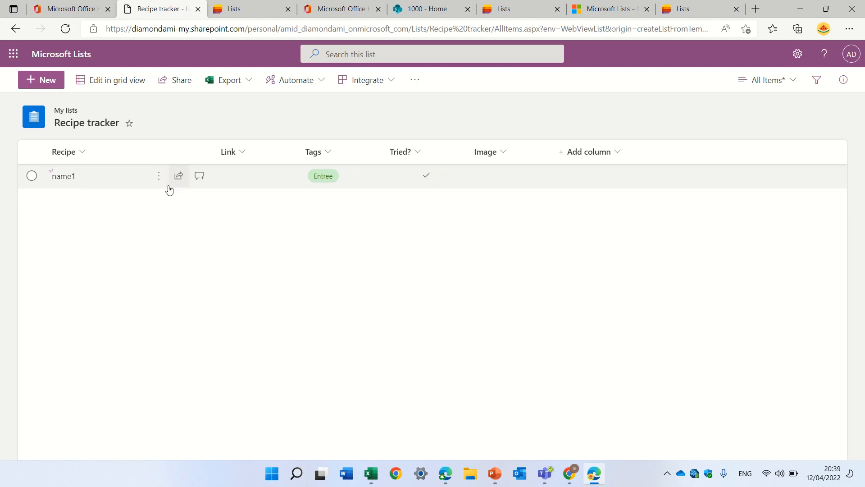
# - In the details of the name1 item, set the link to the current page's URL with the alternative text "ddd"
pyautogui.click(32, 177)
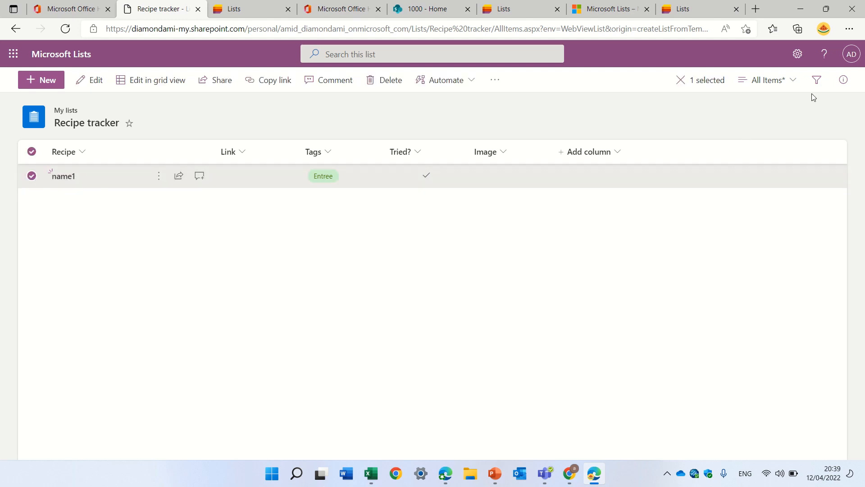
pyautogui.click(843, 80)
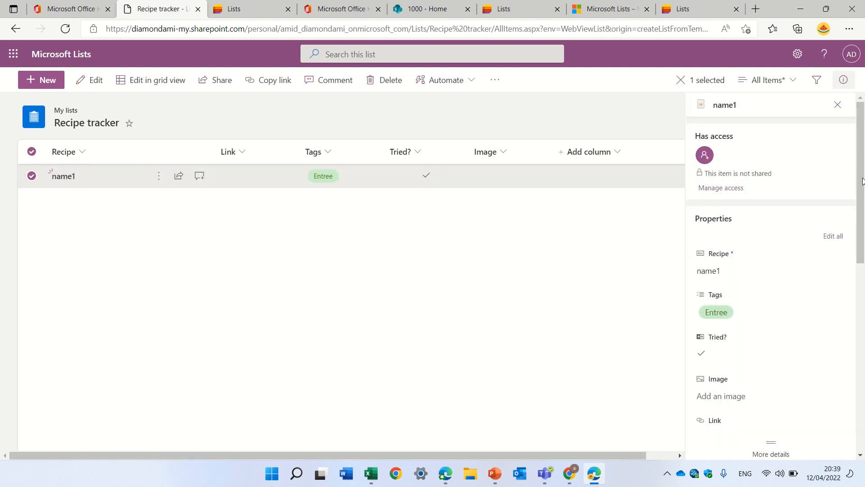
pyautogui.scroll(-4, 863, 199)
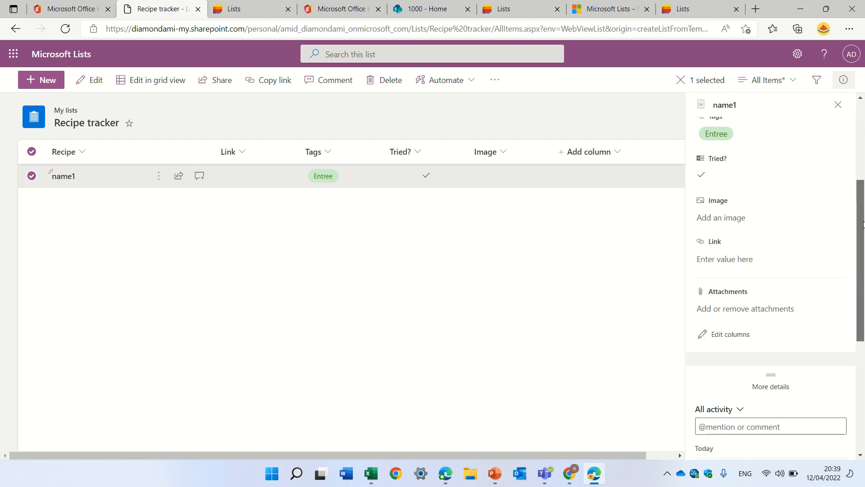
pyautogui.click(711, 261)
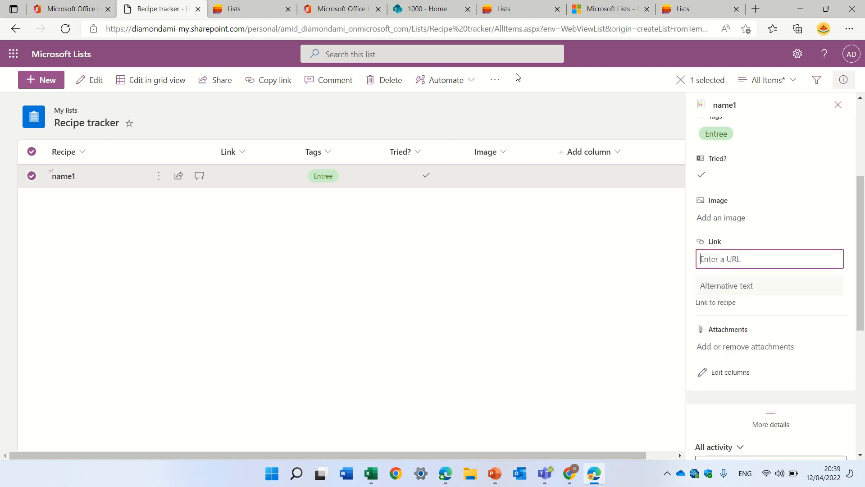
pyautogui.click(481, 35)
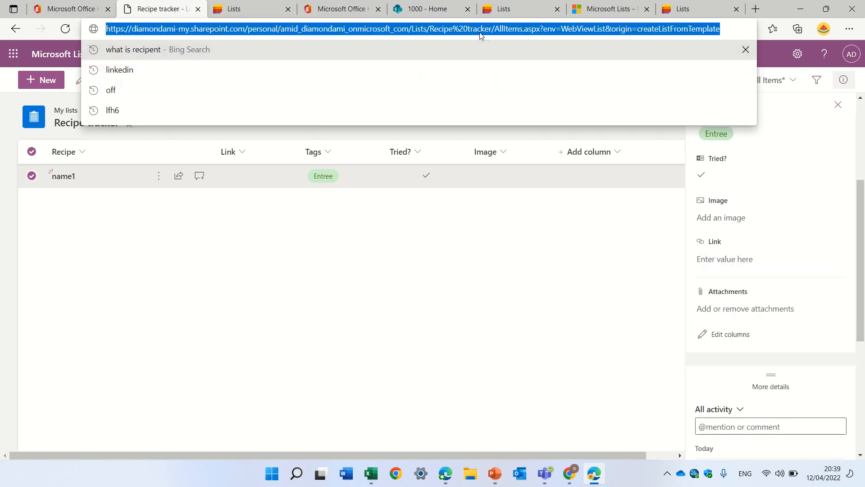
pyautogui.click(762, 256)
pyautogui.hotkey('ctrl', 'v')
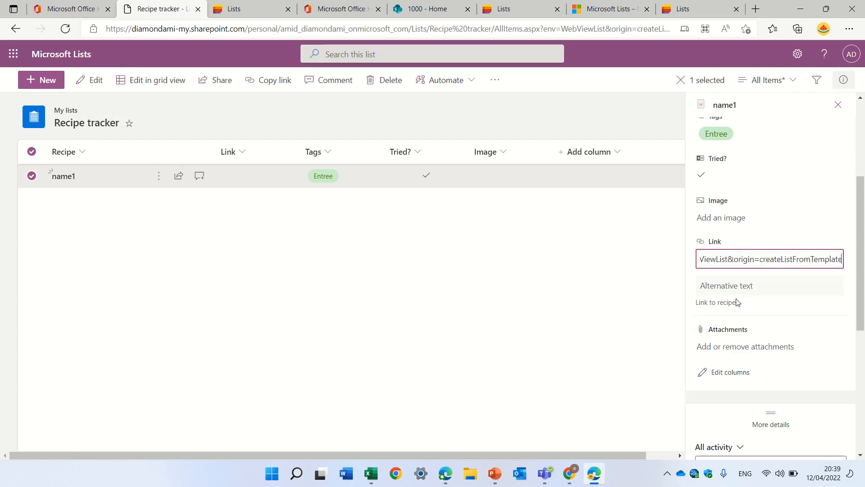
pyautogui.click(747, 293)
pyautogui.write('ddd')
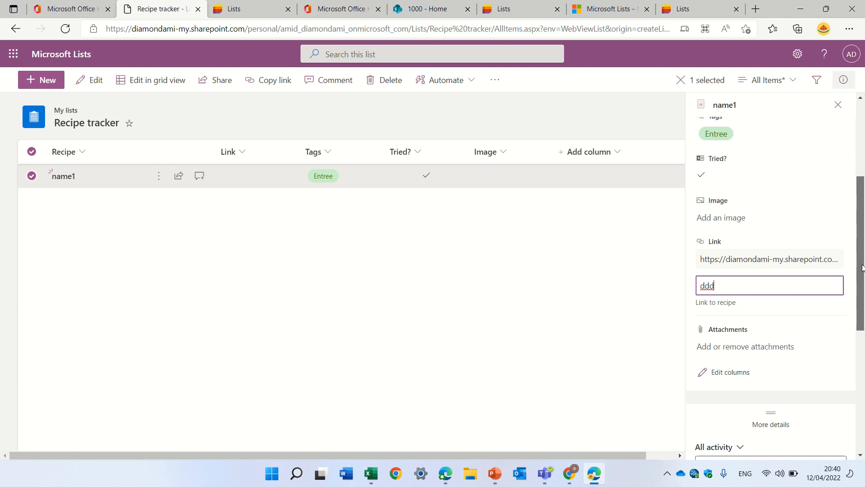
# - Add the picture person_column from the Youtube folder as the item's image and close the item details
pyautogui.click(731, 217)
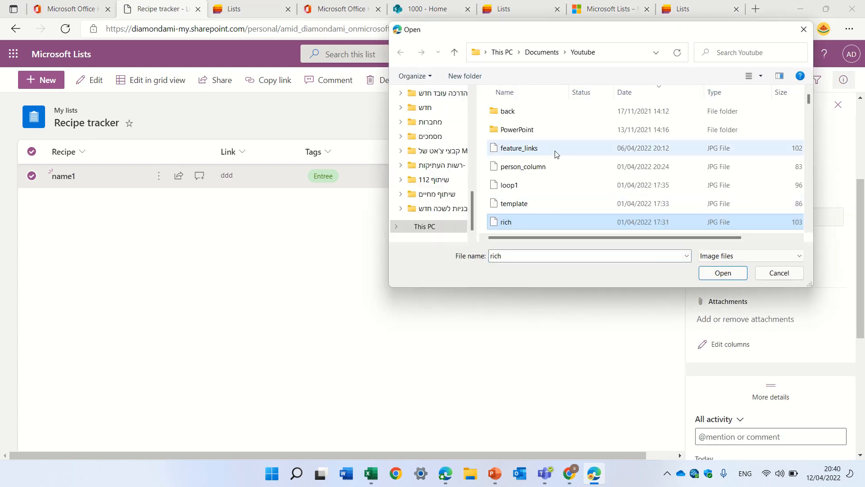
pyautogui.doubleClick(523, 168)
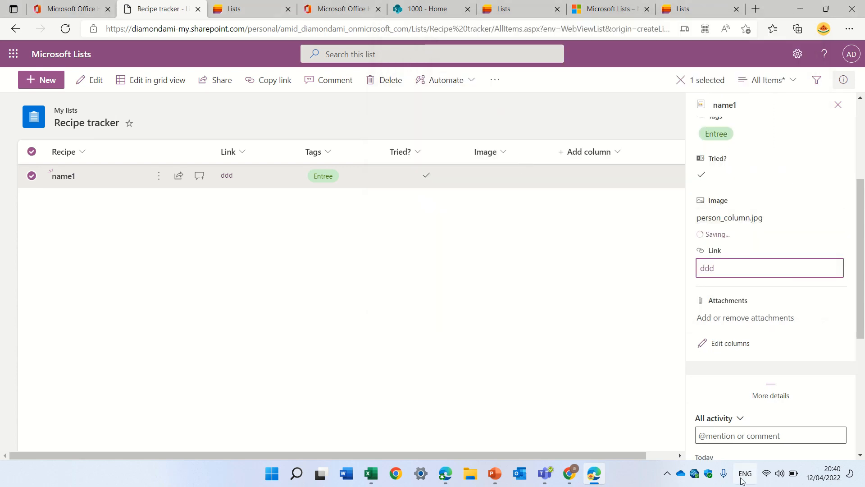
pyautogui.click(838, 105)
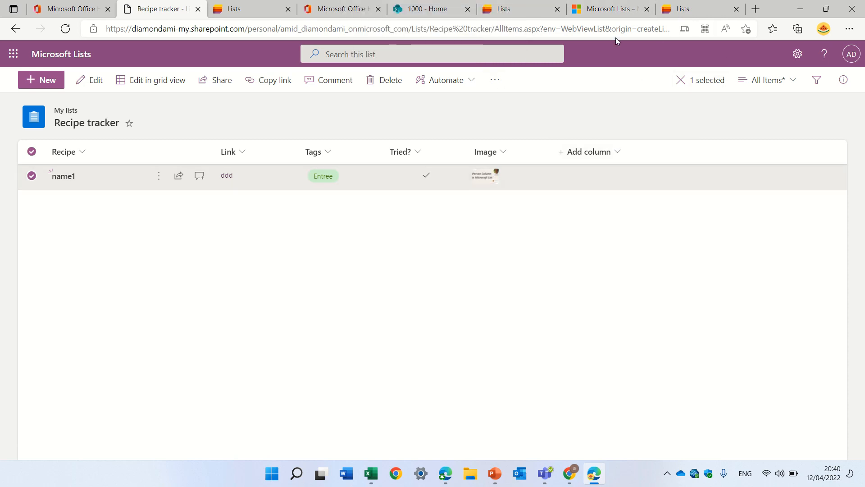
# - Switch to the SharePoint site 1000, look through the templates offered for a new list, and close the dialog without creating one
pyautogui.click(436, 13)
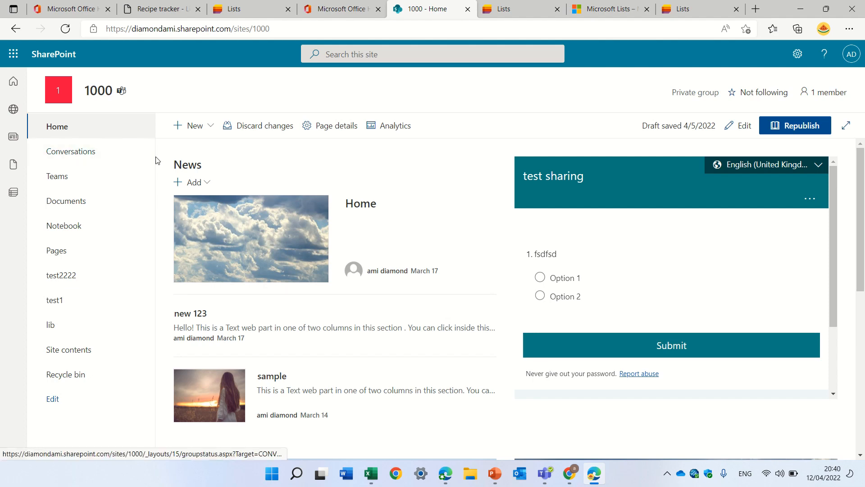
pyautogui.click(196, 127)
pyautogui.click(201, 149)
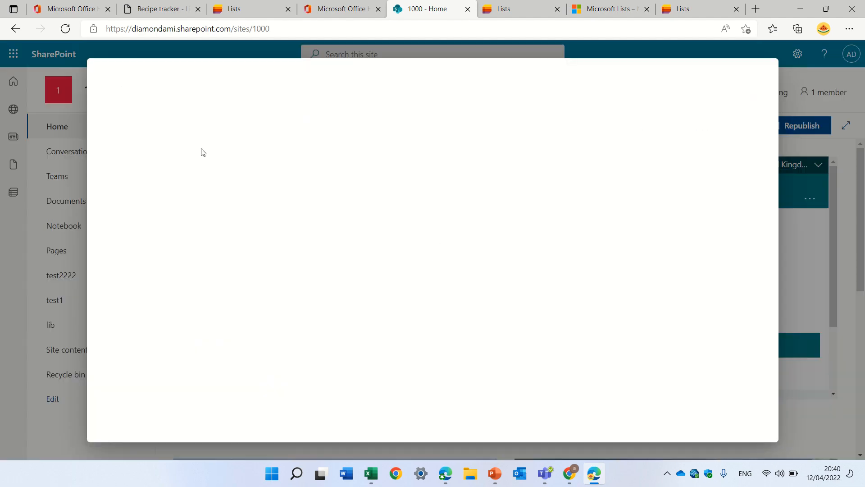
pyautogui.scroll(-3, 774, 192)
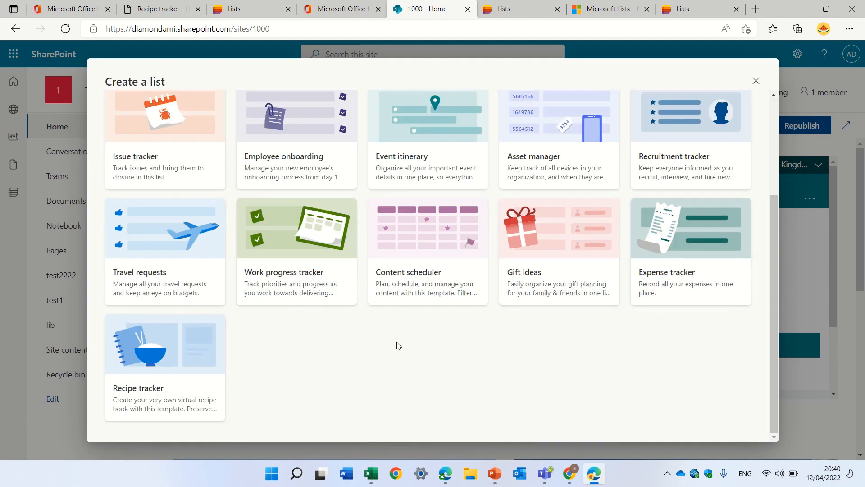
pyautogui.click(756, 81)
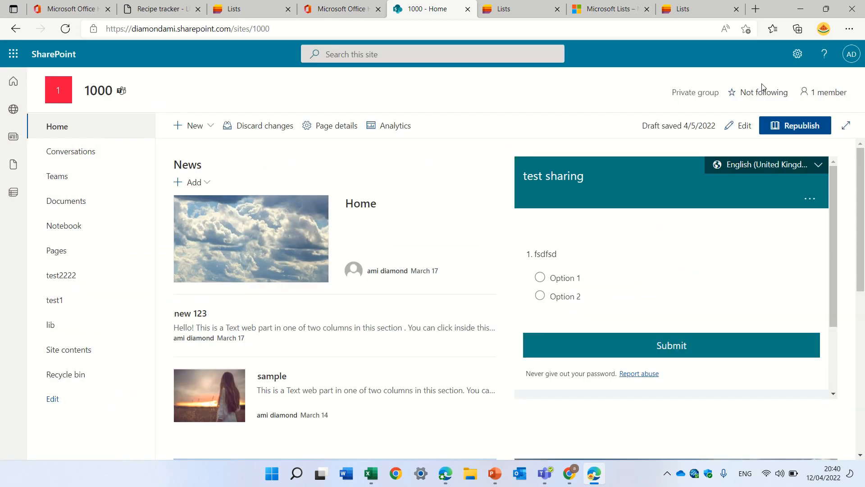
# - Go to the comm demo site from the SharePoint start page and bring up the templates for a new list there
pyautogui.click(54, 54)
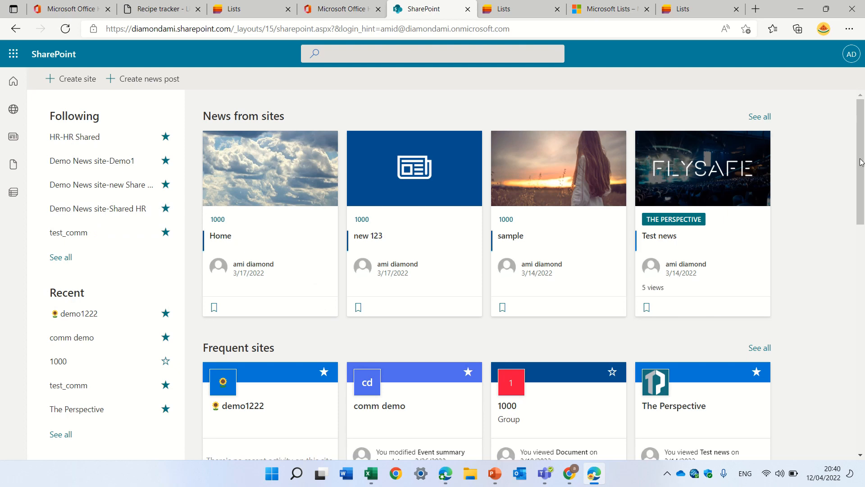
pyautogui.moveTo(863, 155); pyautogui.dragTo(864, 120)
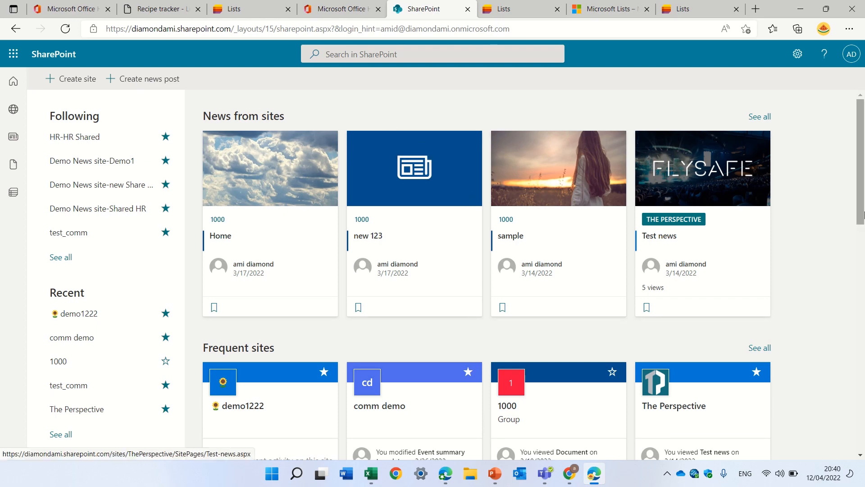
pyautogui.click(390, 404)
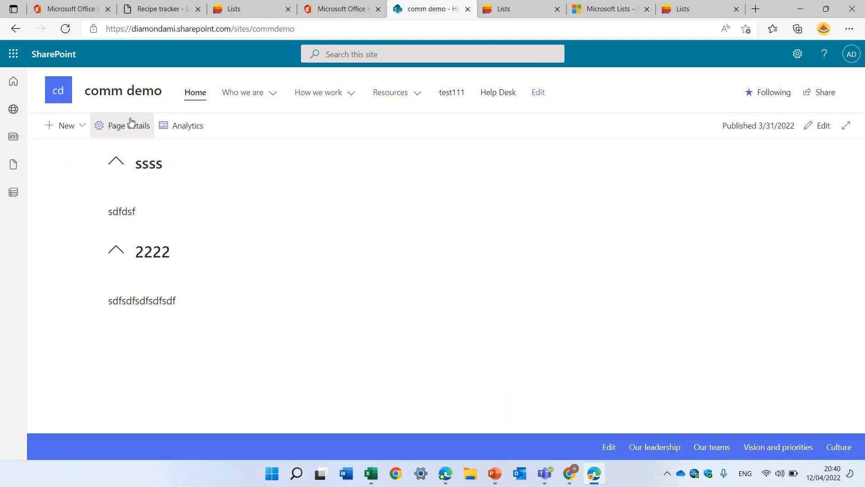
pyautogui.click(73, 133)
pyautogui.click(76, 147)
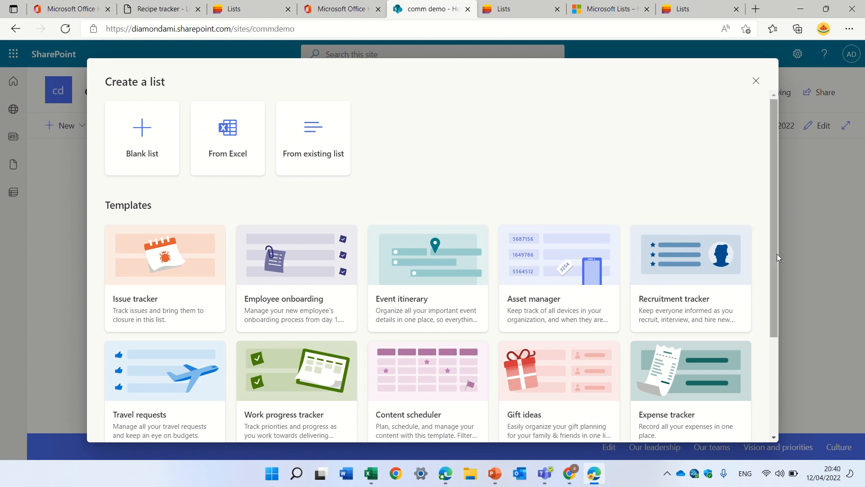
# - Bring up the new-list templates on the comm demo site again, look through them, and close the dialog without creating a list
pyautogui.click(759, 82)
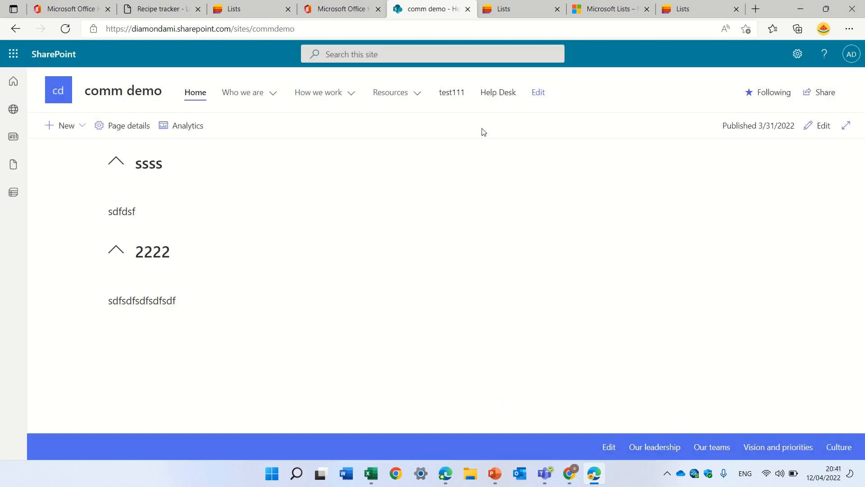
pyautogui.click(62, 135)
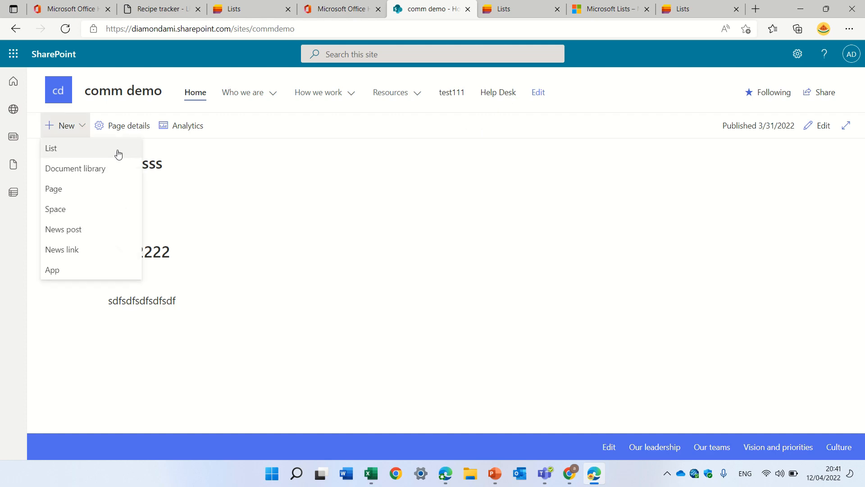
pyautogui.click(120, 155)
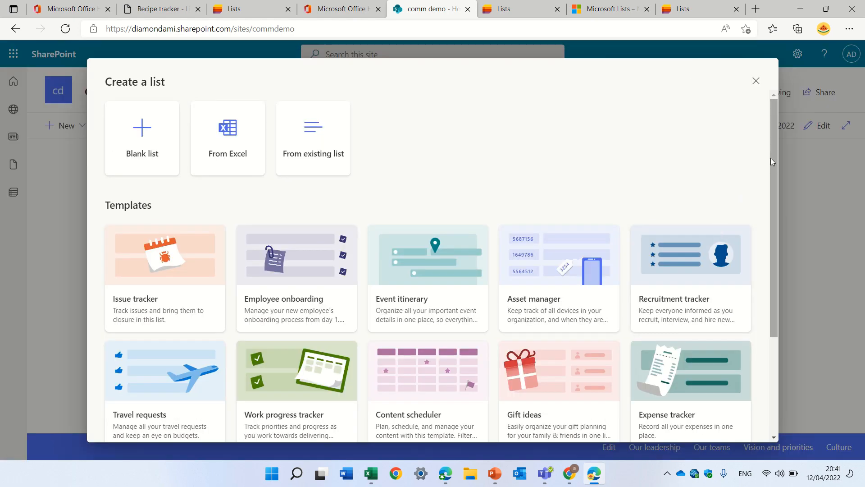
pyautogui.moveTo(771, 158); pyautogui.dragTo(771, 261)
pyautogui.scroll(5, 783, 162)
pyautogui.click(757, 81)
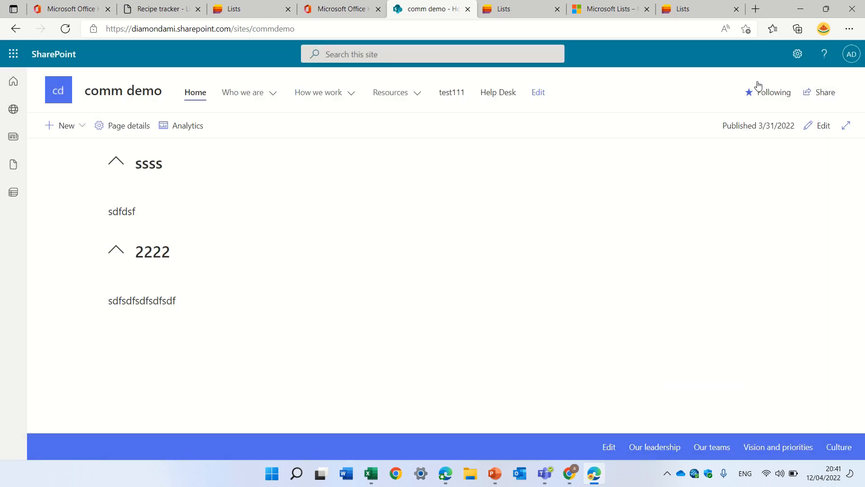
# - View the Microsoft Lists – MSA Preview page, and check the new-list templates in the personal Microsoft Lists without creating a list
pyautogui.click(608, 8)
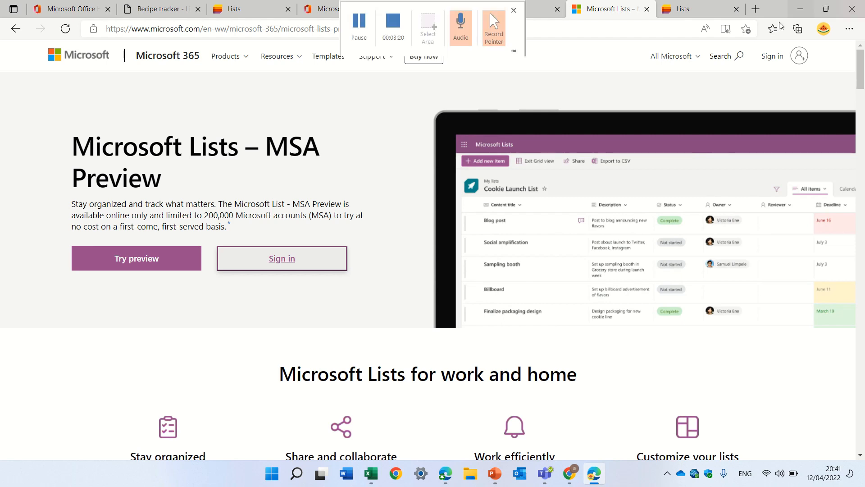
pyautogui.click(694, 9)
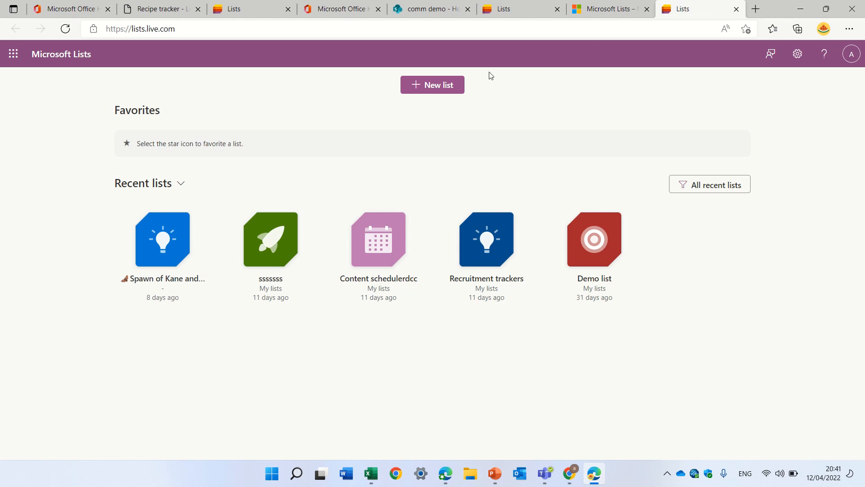
pyautogui.click(433, 92)
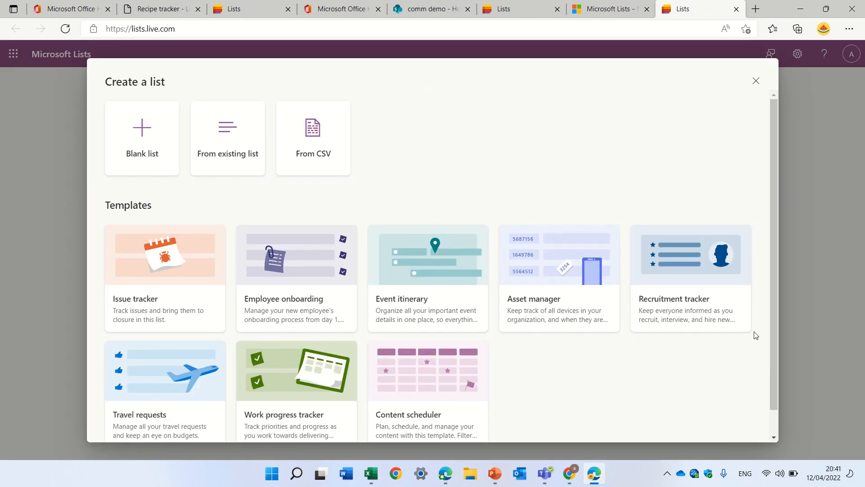
pyautogui.moveTo(774, 156); pyautogui.dragTo(783, 132)
pyautogui.click(756, 82)
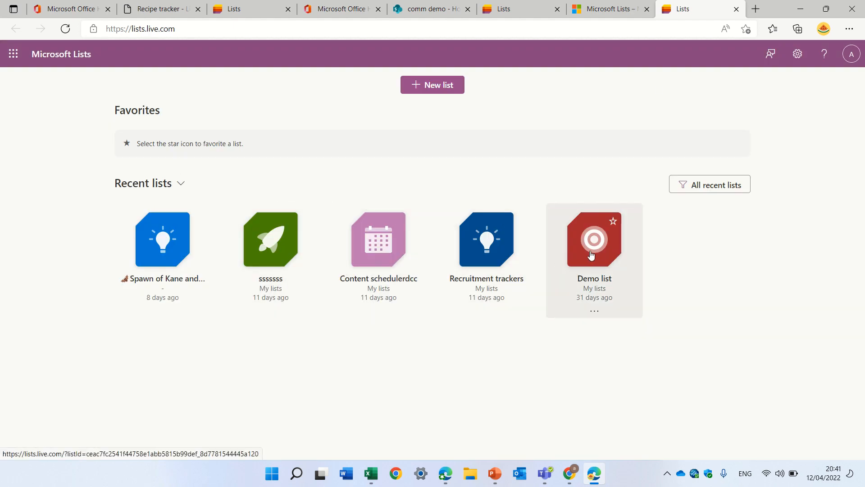
# - Open the Demo list in the personal Microsoft Lists and switch from its cal view to the gal view
pyautogui.click(591, 256)
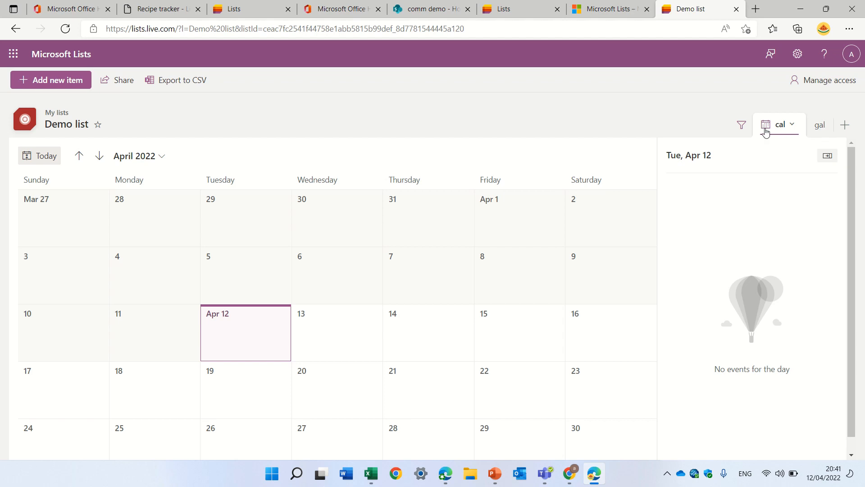
pyautogui.click(818, 125)
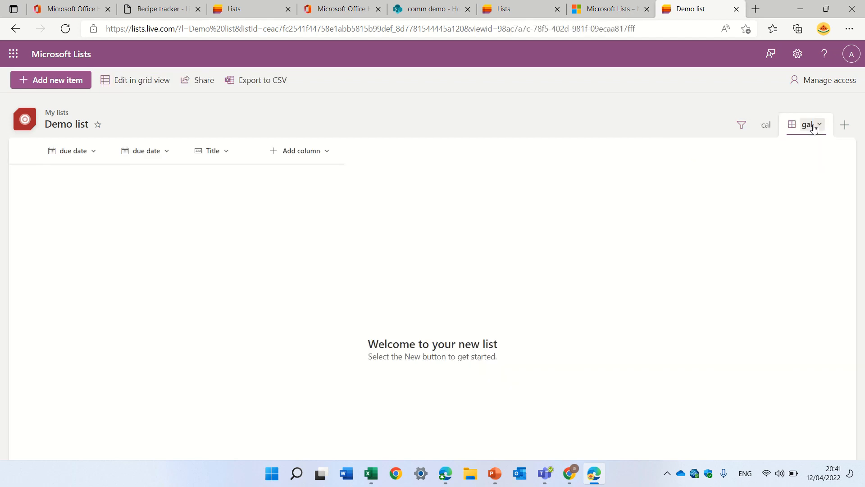